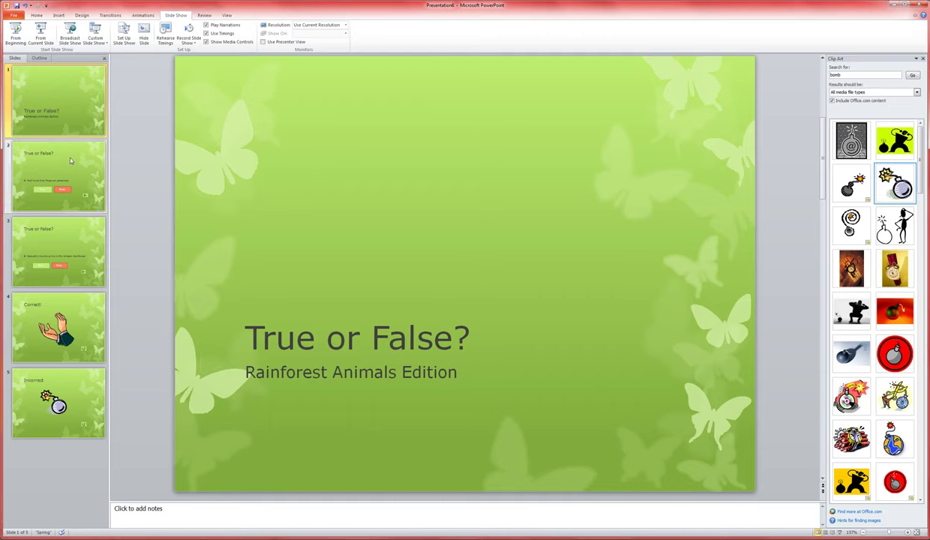
# - Check the Correct! slide, then return to the red-eyed tree frog question slide
pyautogui.click(42, 147)
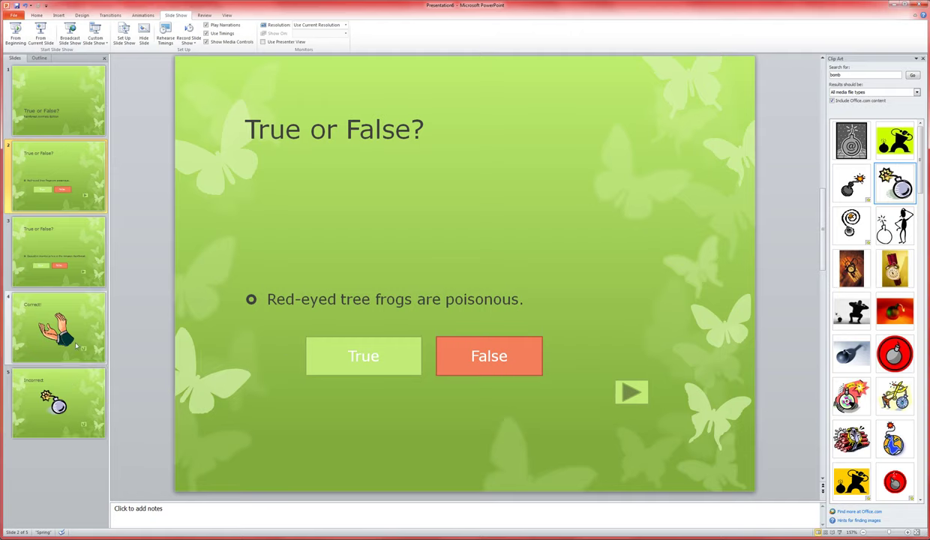
pyautogui.click(85, 315)
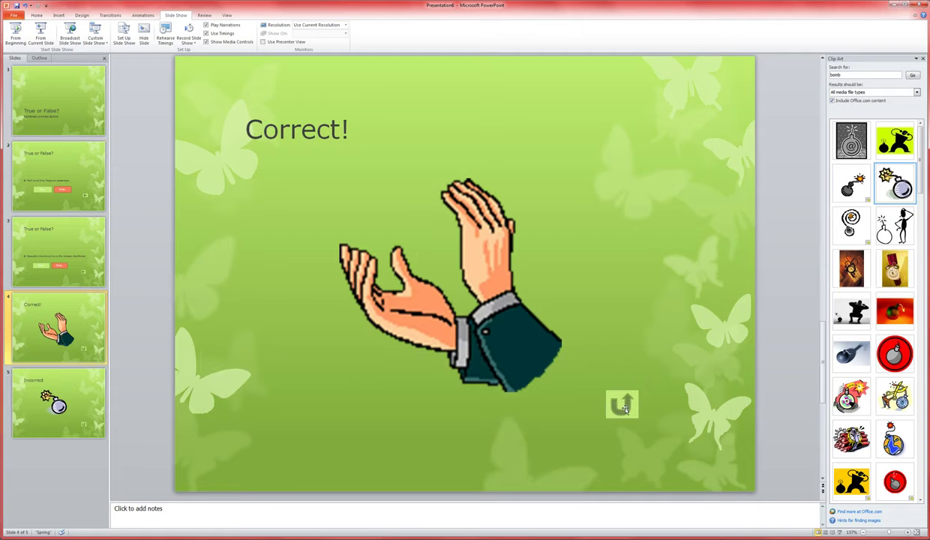
pyautogui.click(98, 165)
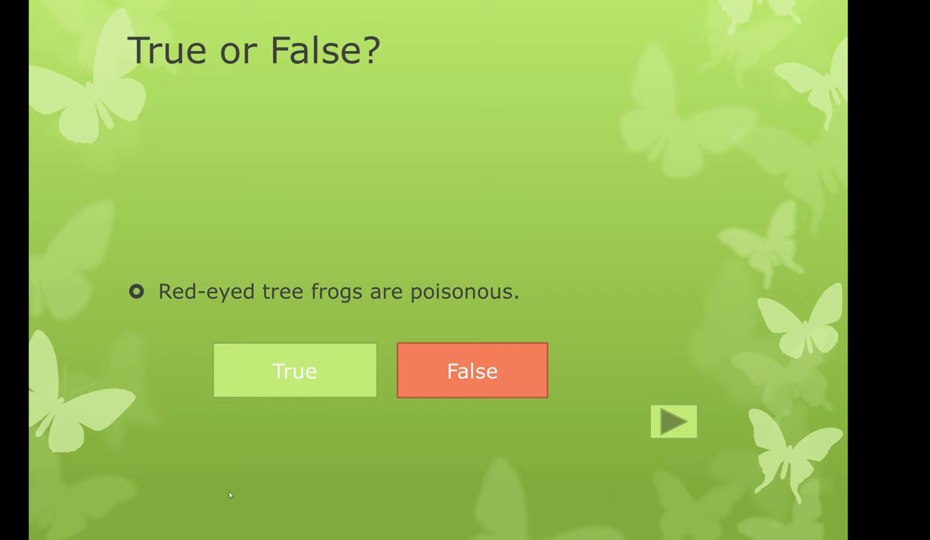
# - In the running show, answer True for the tree frog and False for the capuchin monkey, then return from Incorrect
pyautogui.click(346, 373)
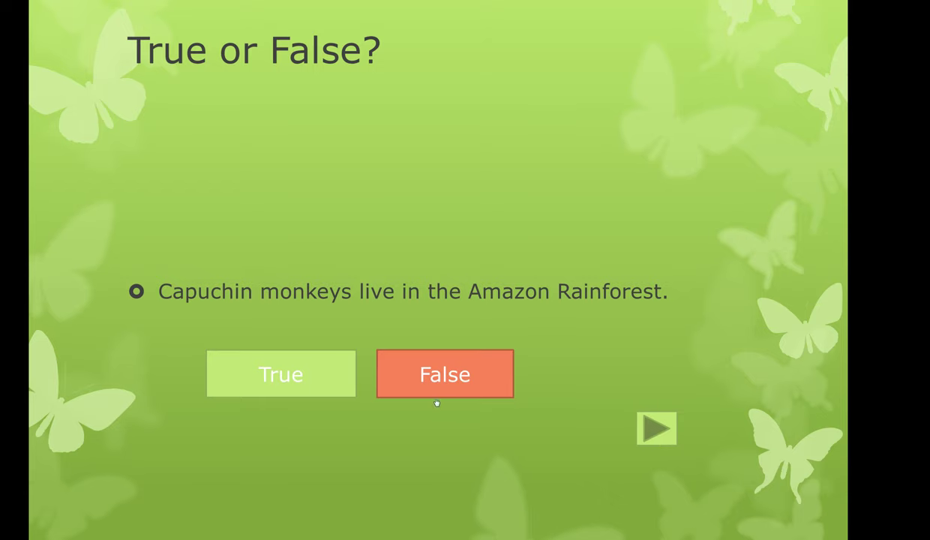
pyautogui.click(485, 373)
pyautogui.click(663, 439)
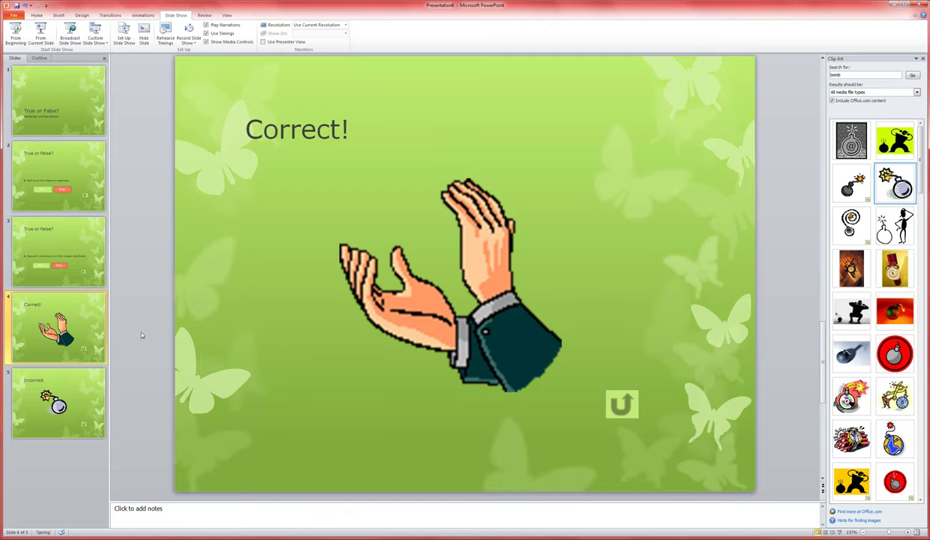
# - Review the Correct! slide, then go back to the tree frog question slide
pyautogui.click(86, 170)
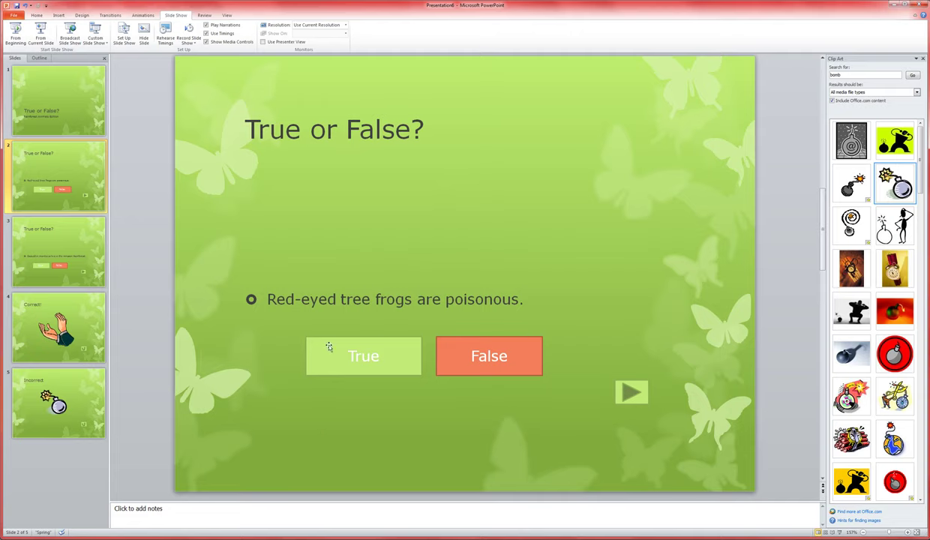
pyautogui.click(90, 317)
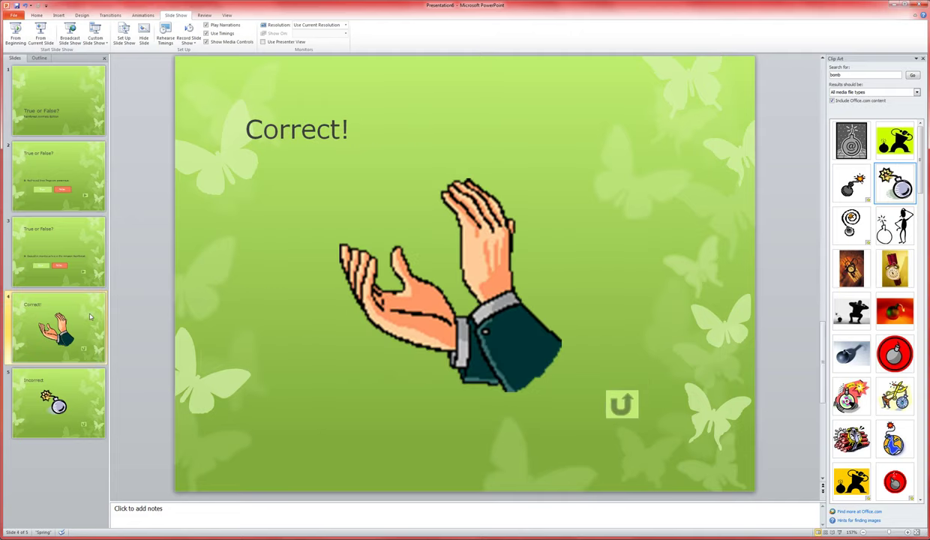
pyautogui.click(100, 172)
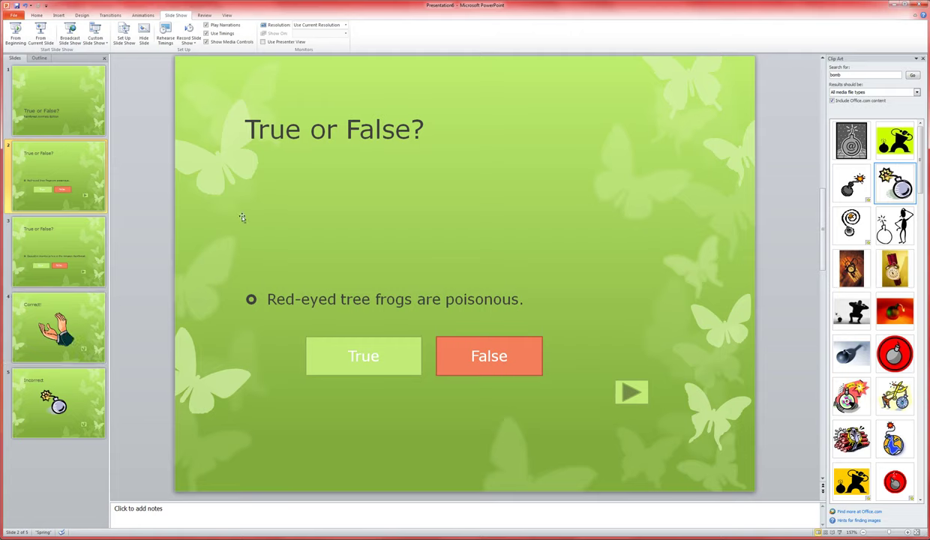
# - Show the Transitions settings where the slide-advance options are
pyautogui.click(111, 15)
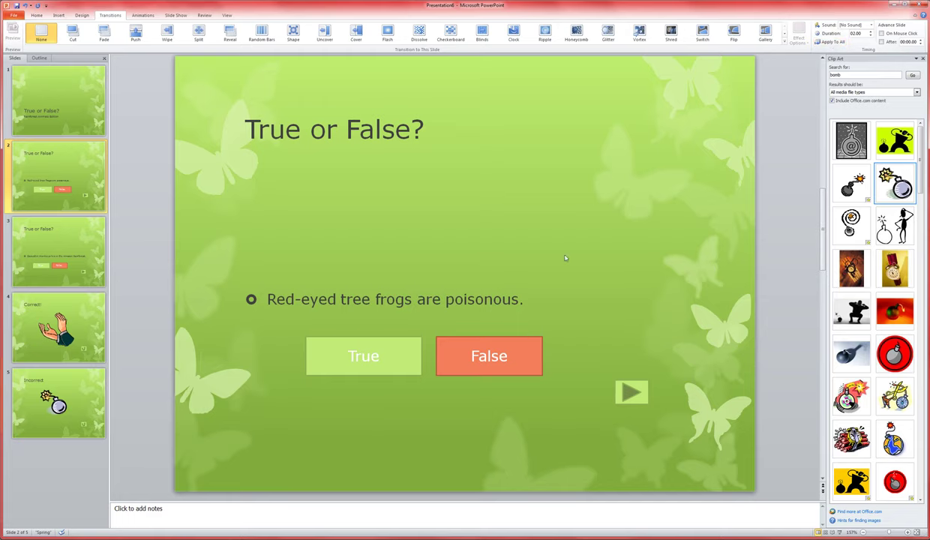
# - Draw a Forward/Next action button at the title slide's bottom right, hyperlinked to the next slide
pyautogui.click(55, 113)
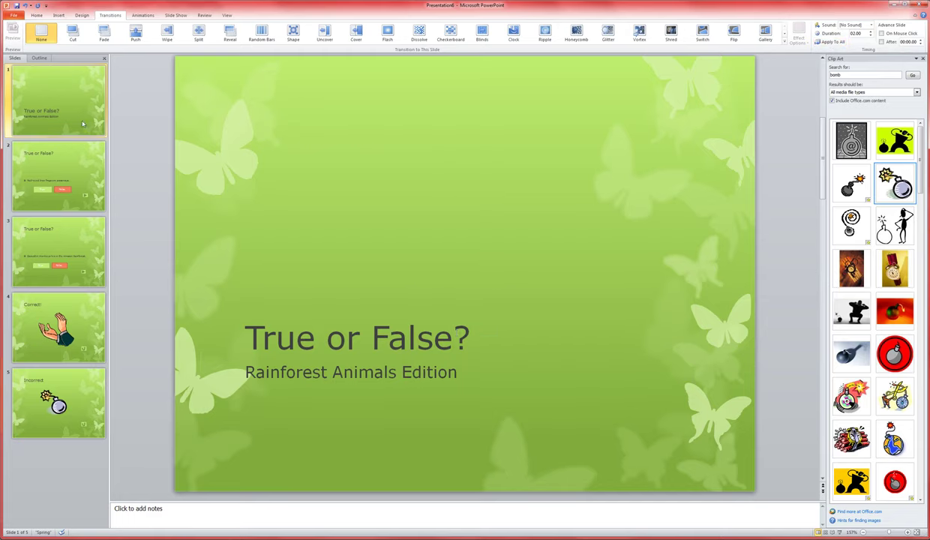
pyautogui.click(59, 15)
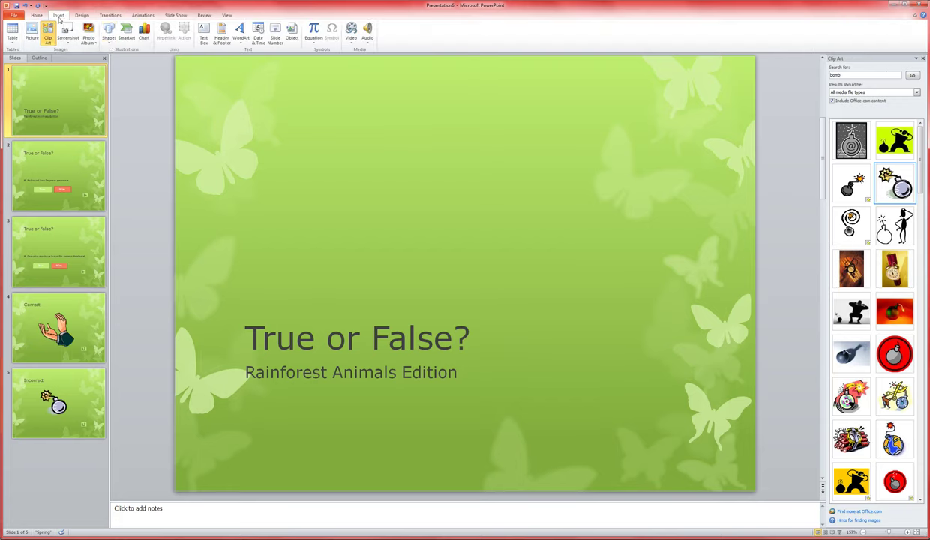
pyautogui.click(109, 34)
pyautogui.click(108, 266)
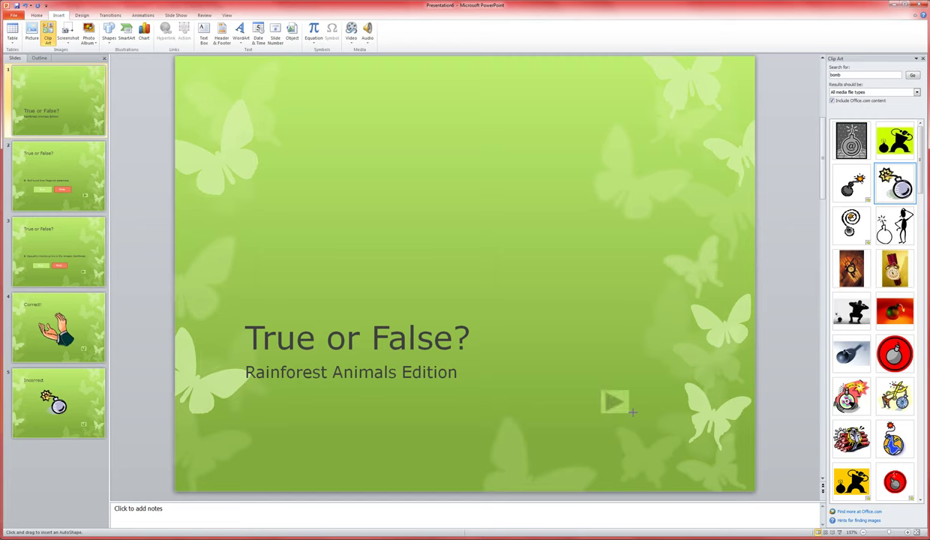
pyautogui.moveTo(601, 390); pyautogui.dragTo(640, 415)
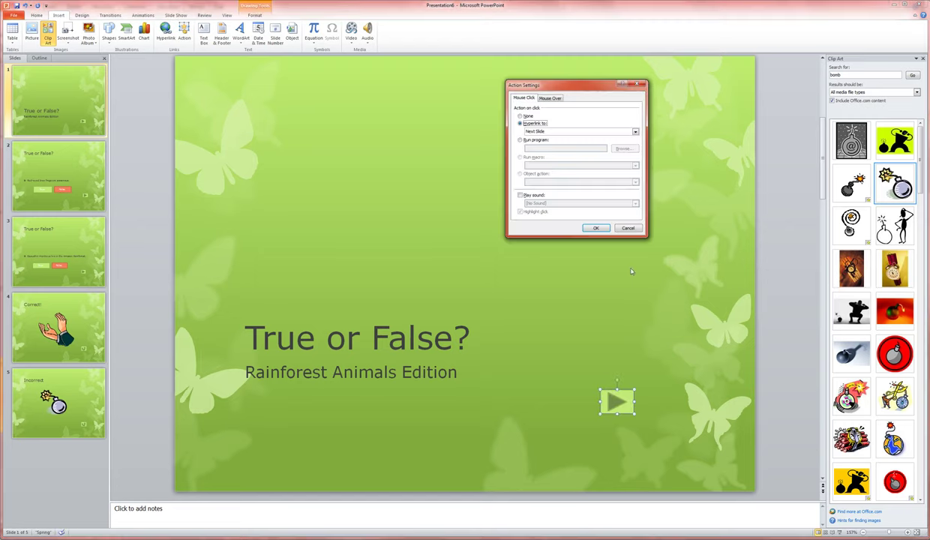
pyautogui.click(594, 227)
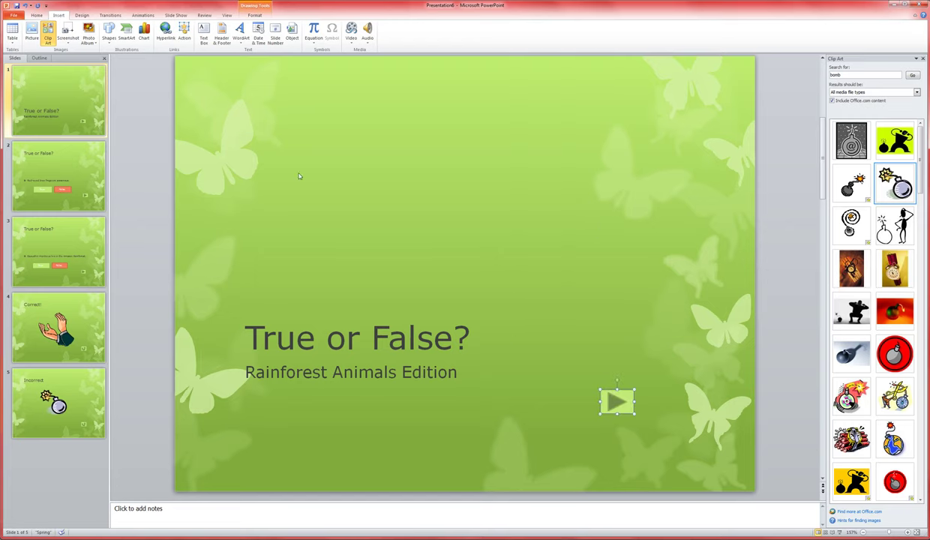
pyautogui.click(175, 15)
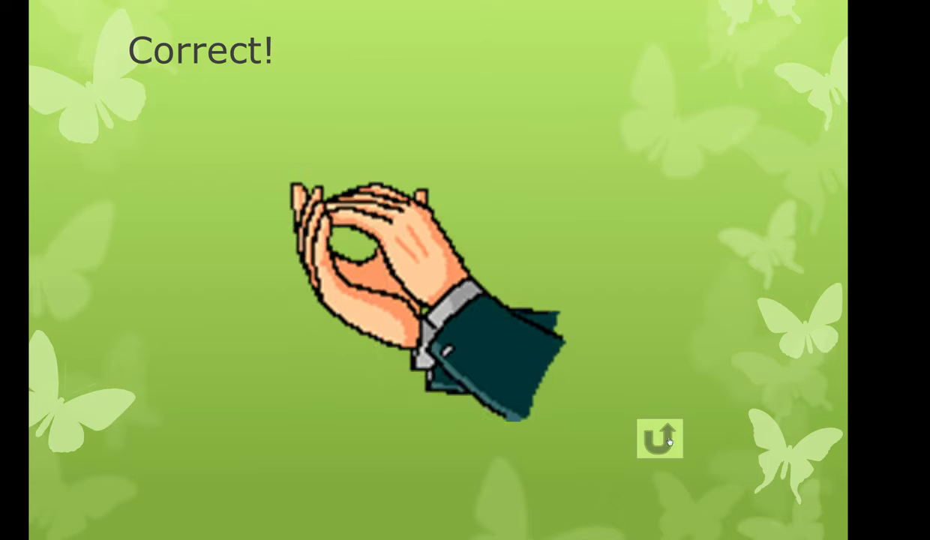
# - Use the Correct! slide's return button to go back to the tree frog question
pyautogui.click(669, 441)
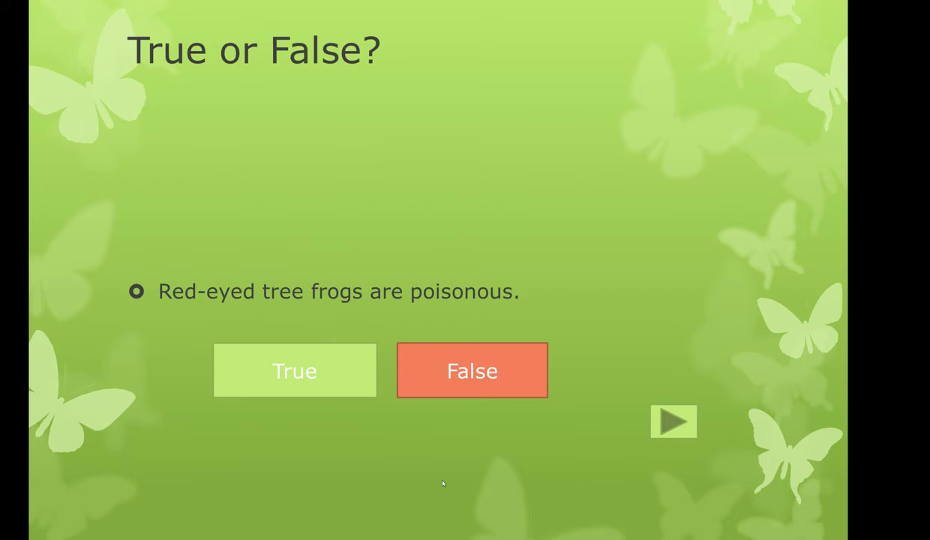